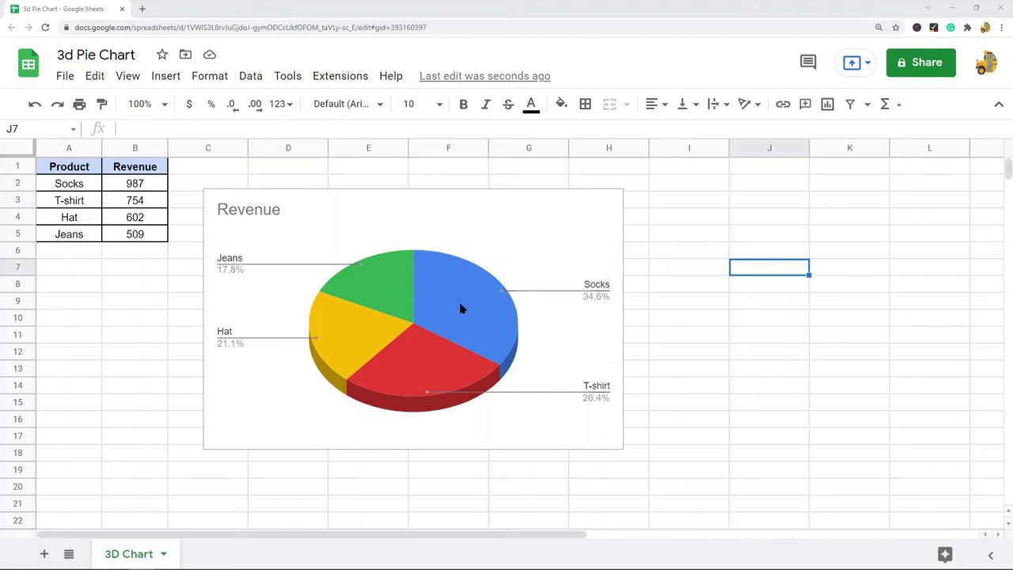
# Step: Delete the old 3D pie chart and insert a new chart from A1:B5
pyautogui.click(492, 320)
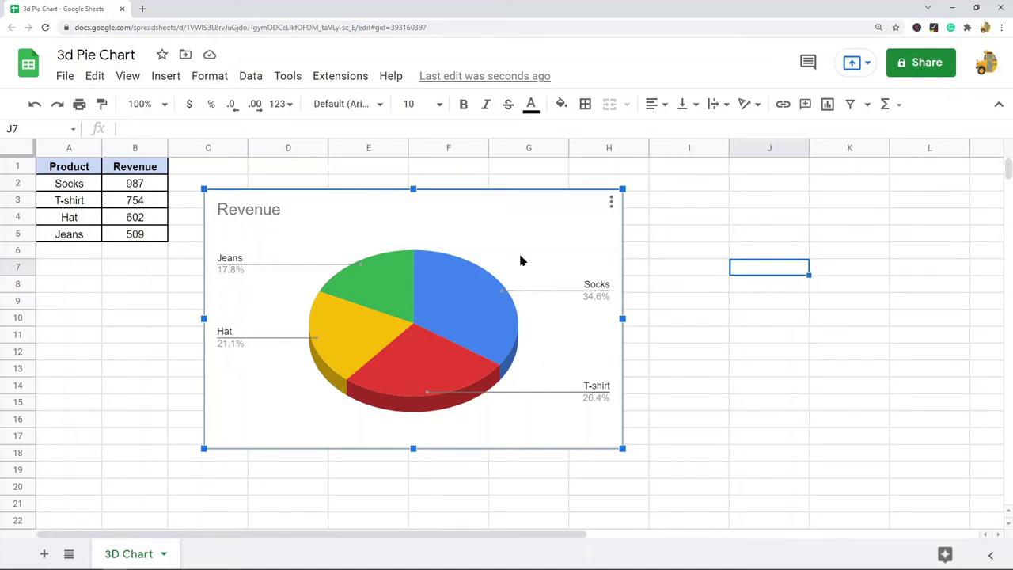
pyautogui.press('Delete')
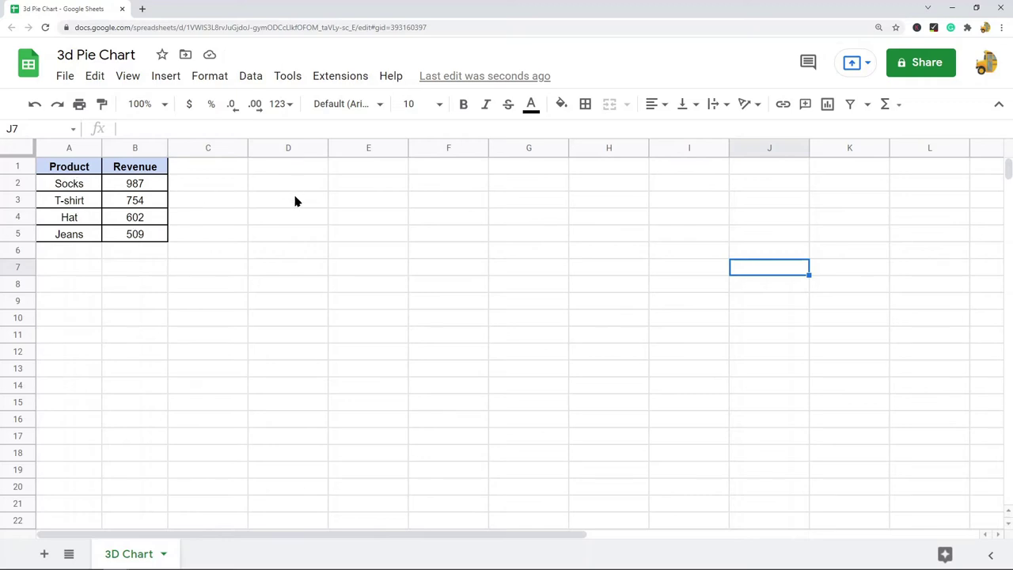
pyautogui.moveTo(68, 166); pyautogui.dragTo(154, 240)
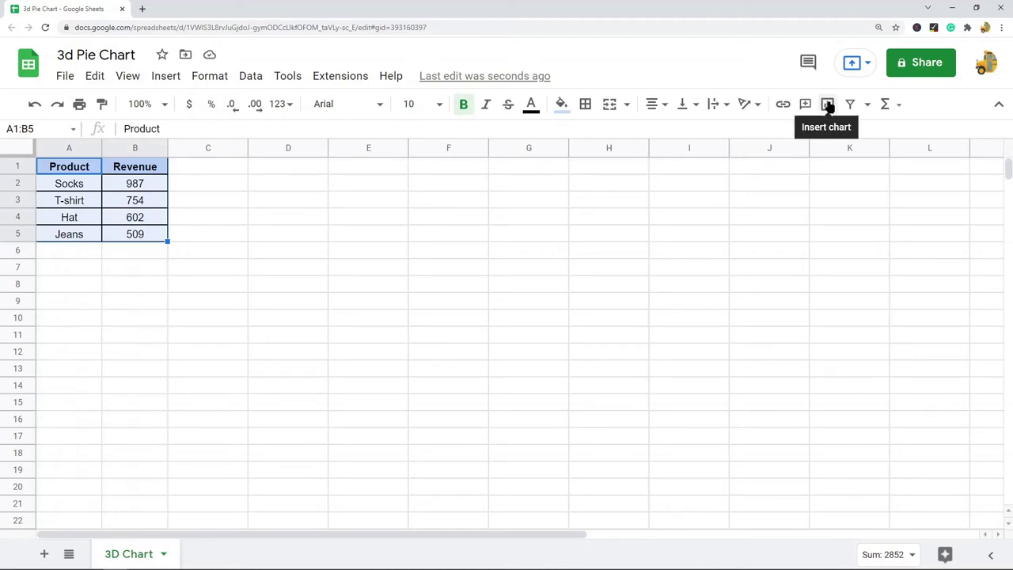
pyautogui.click(164, 79)
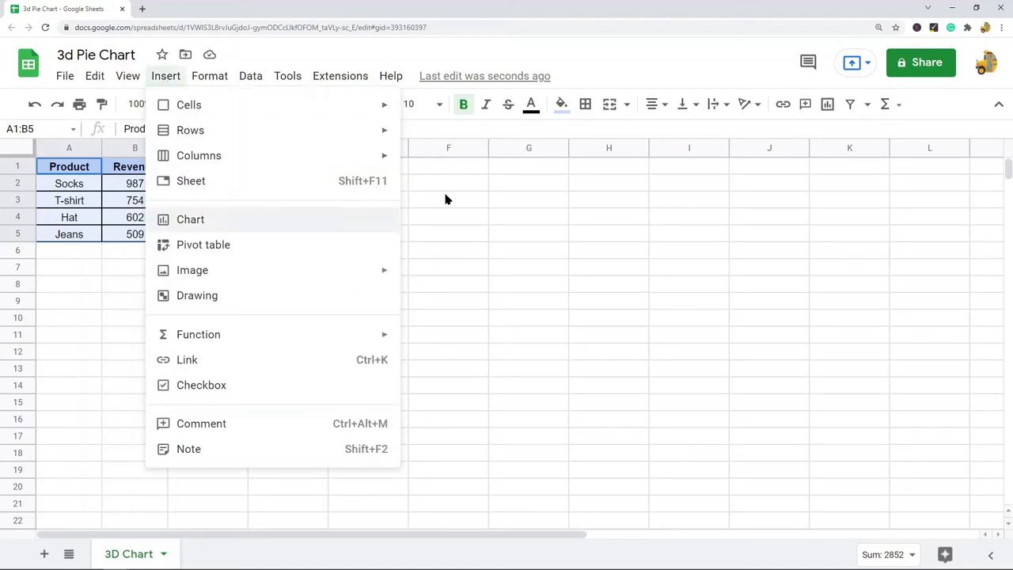
pyautogui.click(827, 105)
pyautogui.click(827, 105)
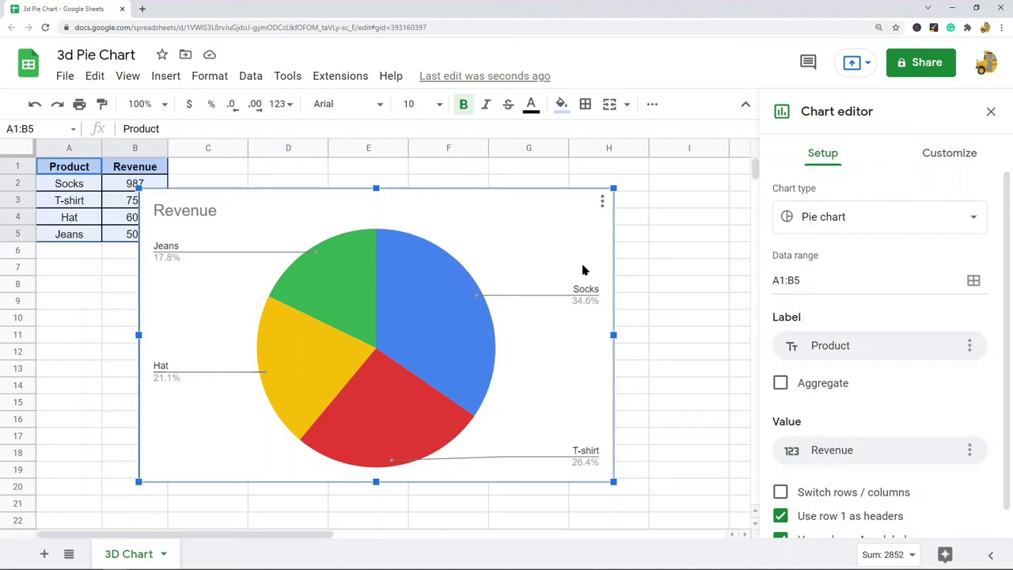
# Step: Nudge the Revenue chart slightly right and change its type to 3D pie chart
pyautogui.moveTo(435, 198); pyautogui.dragTo(496, 186)
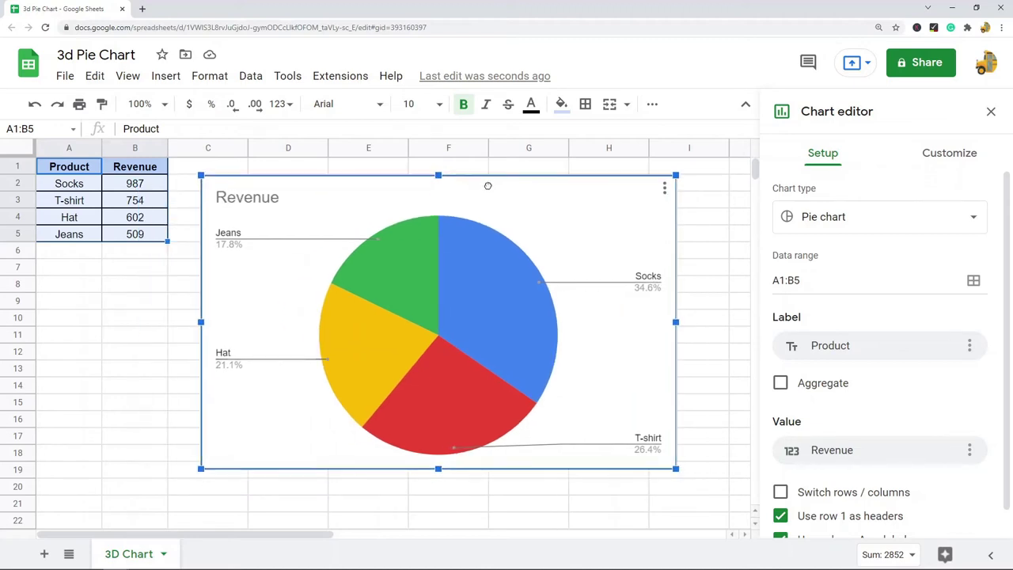
pyautogui.click(885, 223)
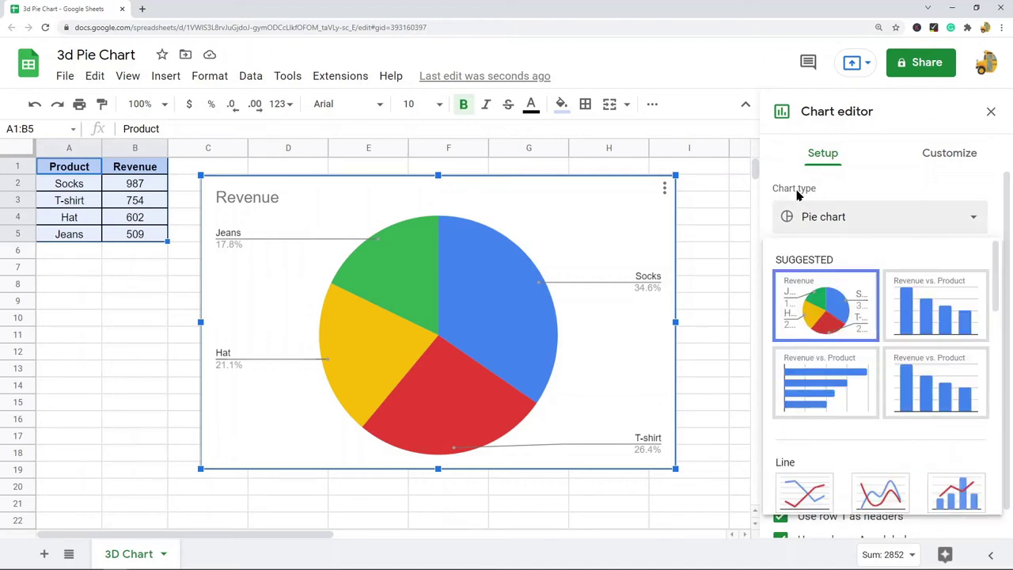
pyautogui.scroll(-3, 879, 320)
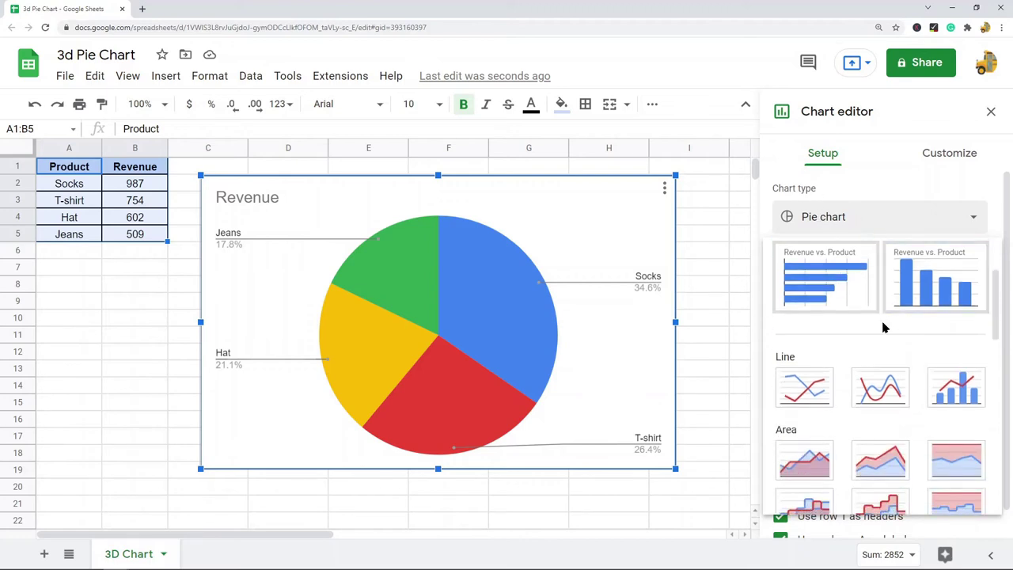
pyautogui.scroll(-2, 863, 277)
pyautogui.scroll(-2, 869, 361)
pyautogui.scroll(-2, 869, 360)
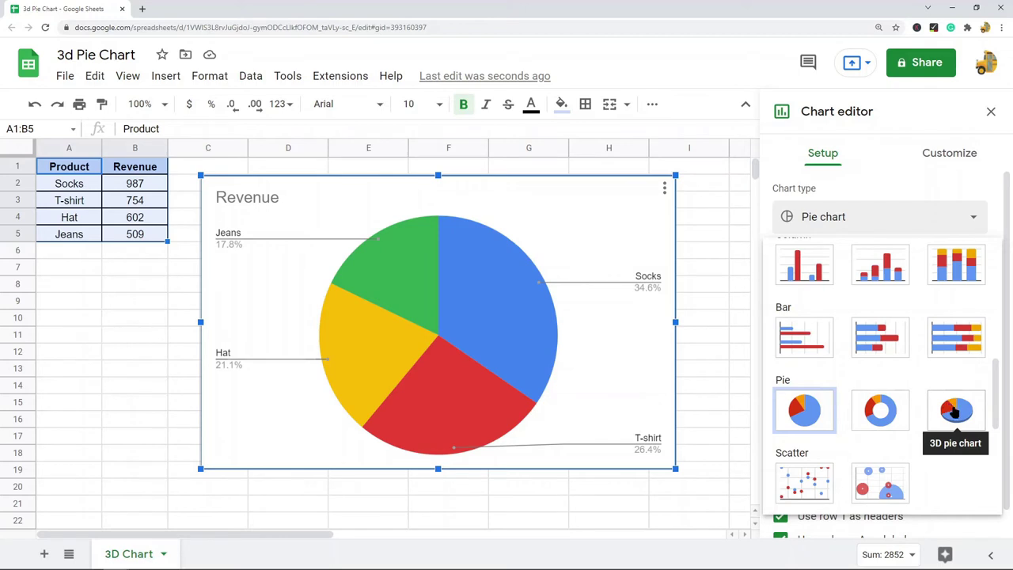
pyautogui.click(956, 411)
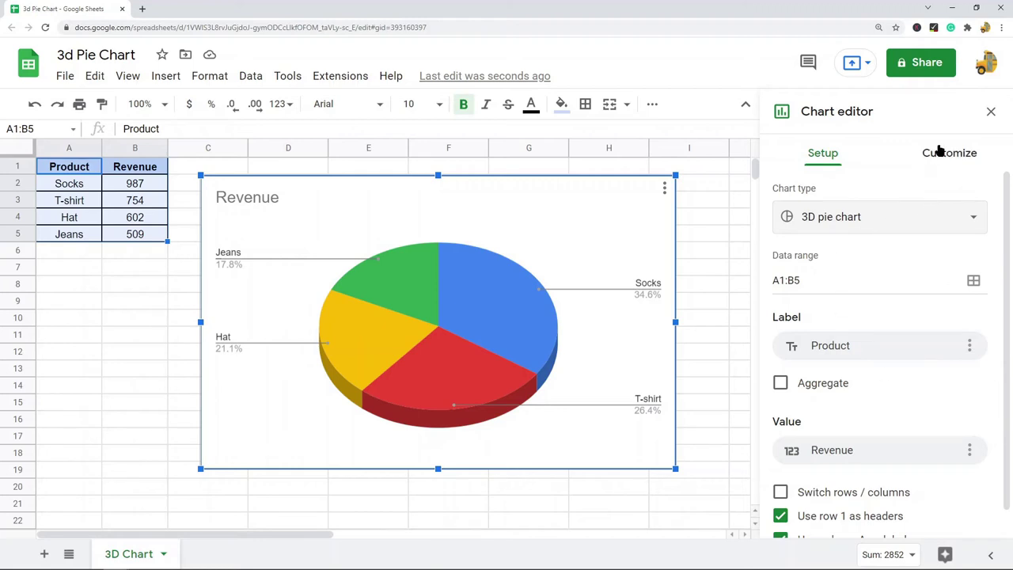
# Step: Try the Maximize and 3D chart style toggles, then restore the labelled 3D pie
pyautogui.click(947, 157)
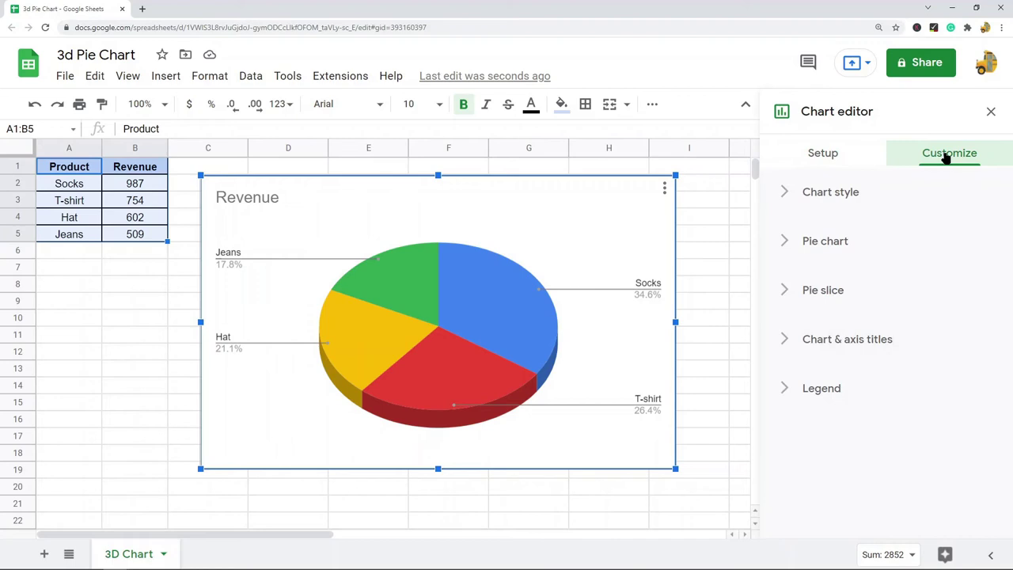
pyautogui.click(860, 196)
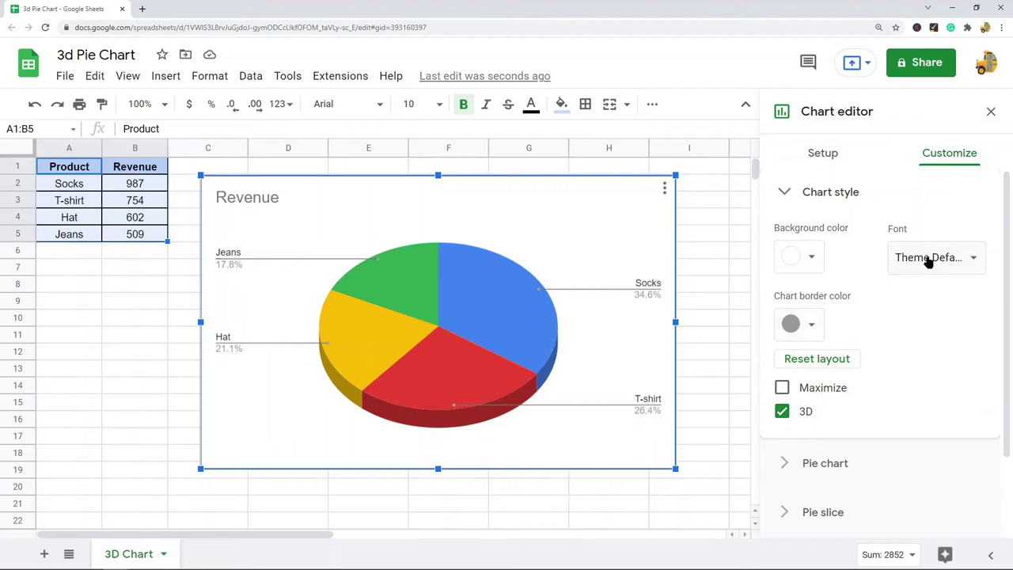
pyautogui.click(784, 388)
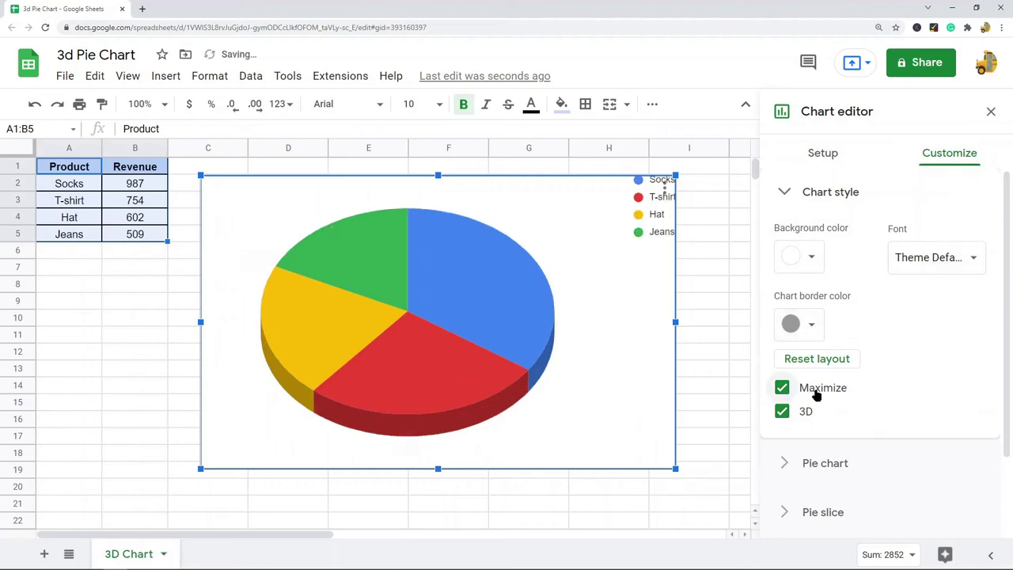
pyautogui.click(815, 392)
pyautogui.click(803, 414)
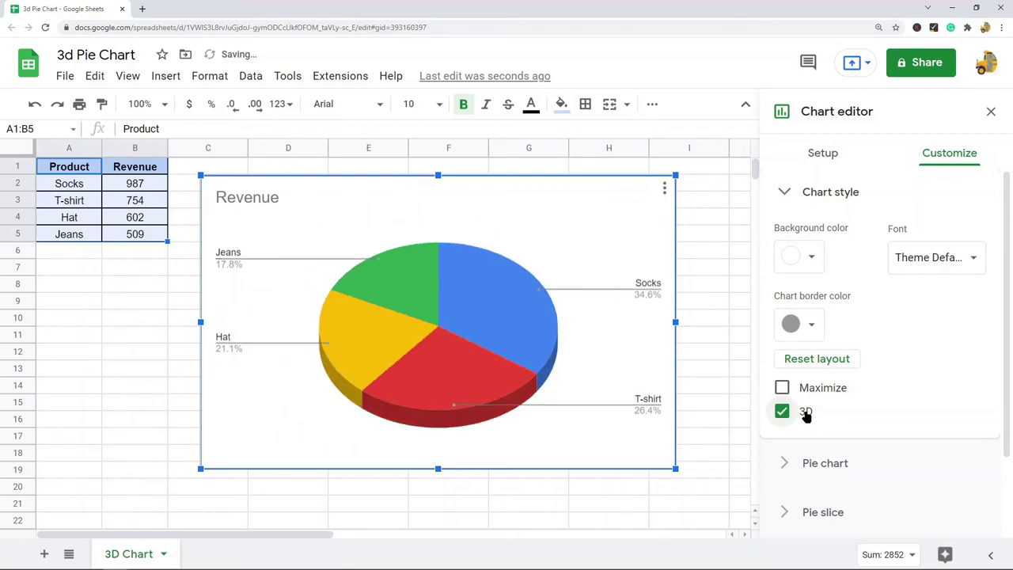
pyautogui.click(806, 414)
pyautogui.click(806, 415)
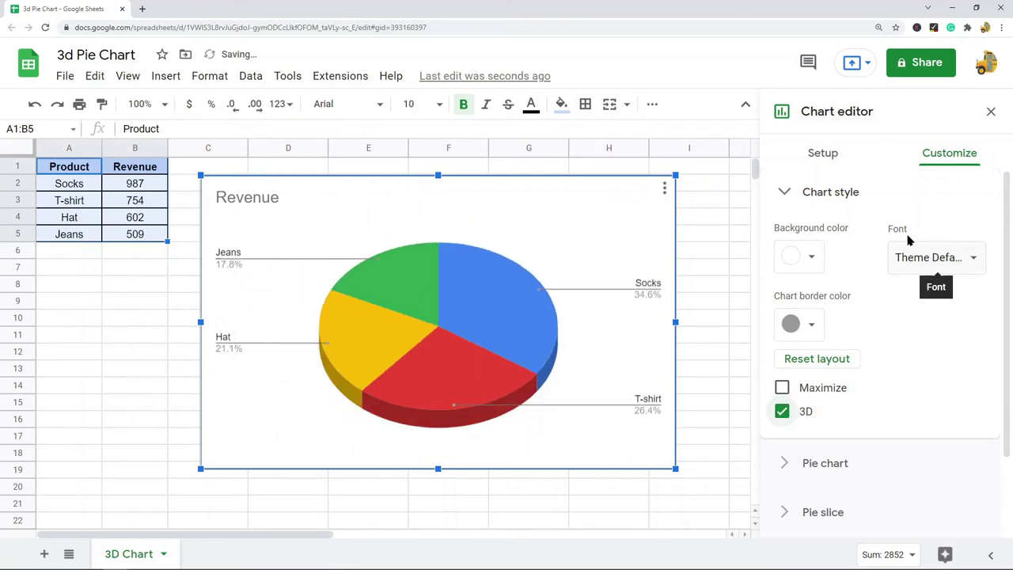
pyautogui.click(792, 193)
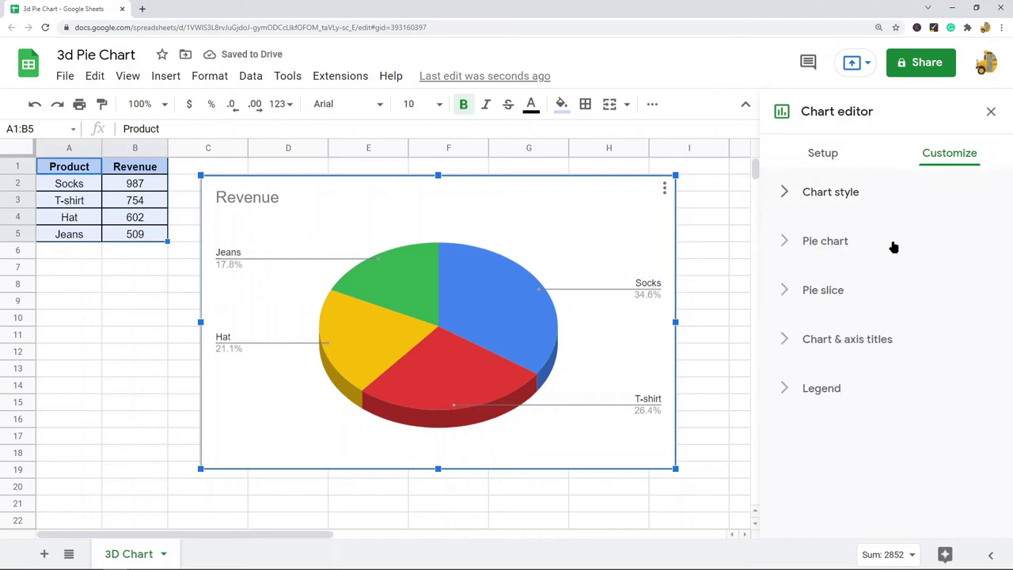
# Step: Try a 25% donut hole on the pie, then set it back to 0%
pyautogui.click(782, 243)
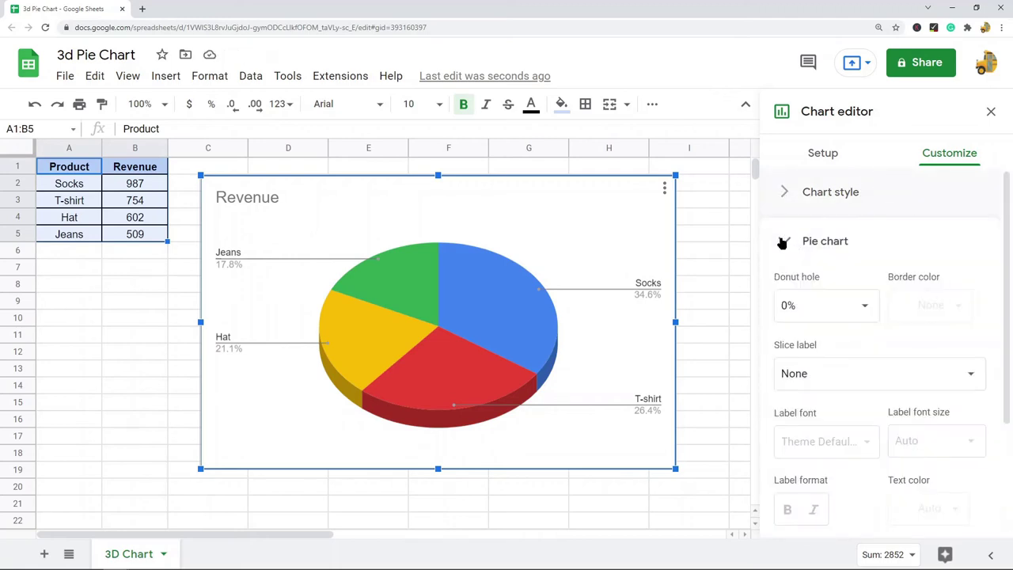
pyautogui.click(863, 306)
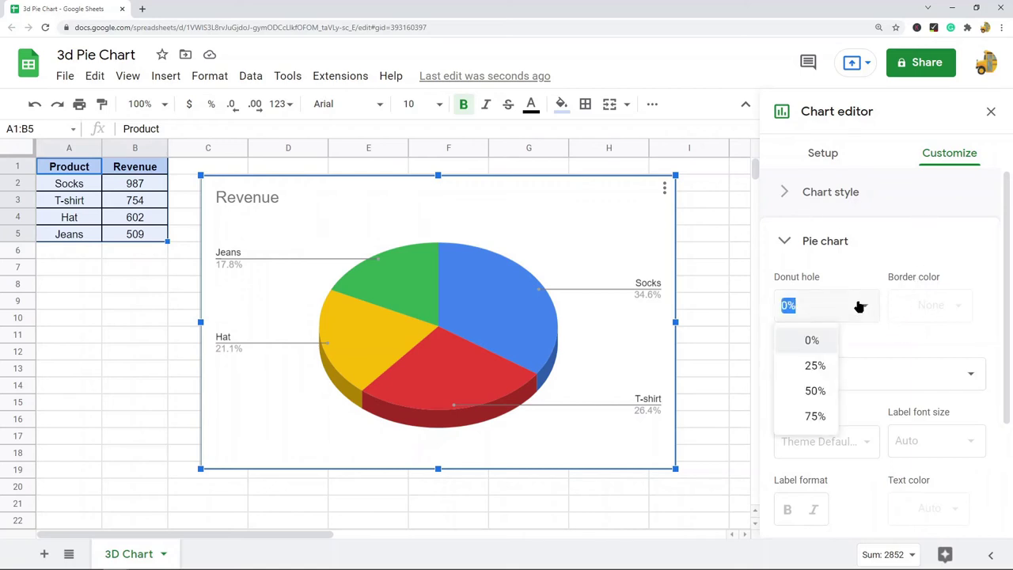
pyautogui.click(814, 369)
pyautogui.click(856, 298)
pyautogui.click(816, 339)
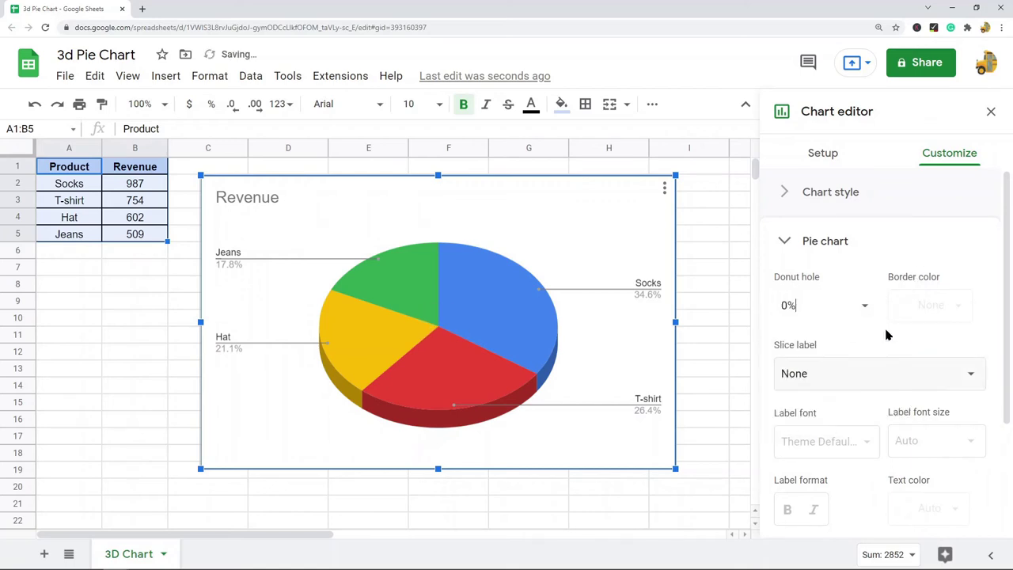
pyautogui.scroll(-2, 852, 274)
# Step: Set the pie's slice labels to Value and percentage, e.g. 987 (34.6%) on Socks
pyautogui.click(851, 273)
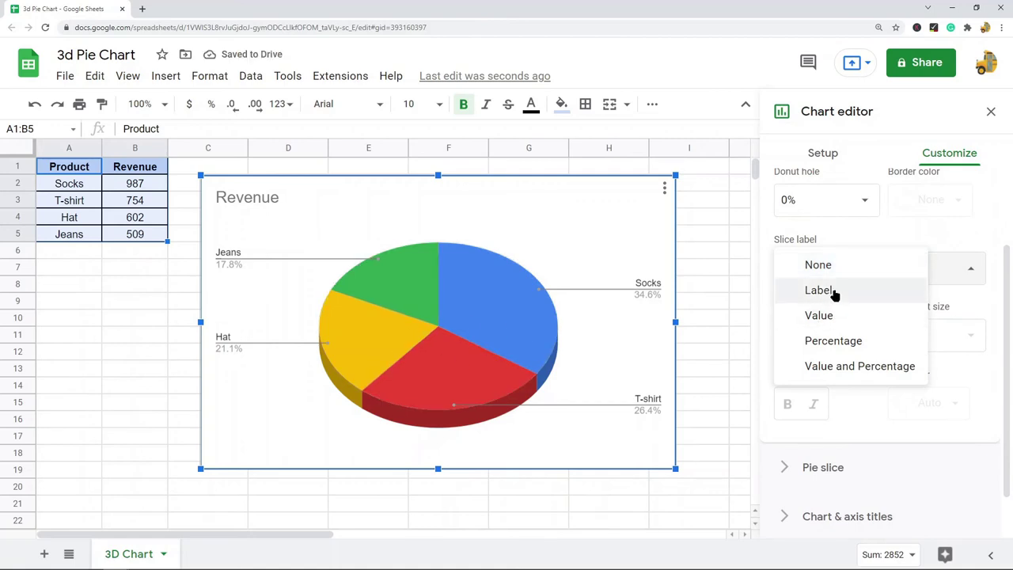
pyautogui.click(832, 292)
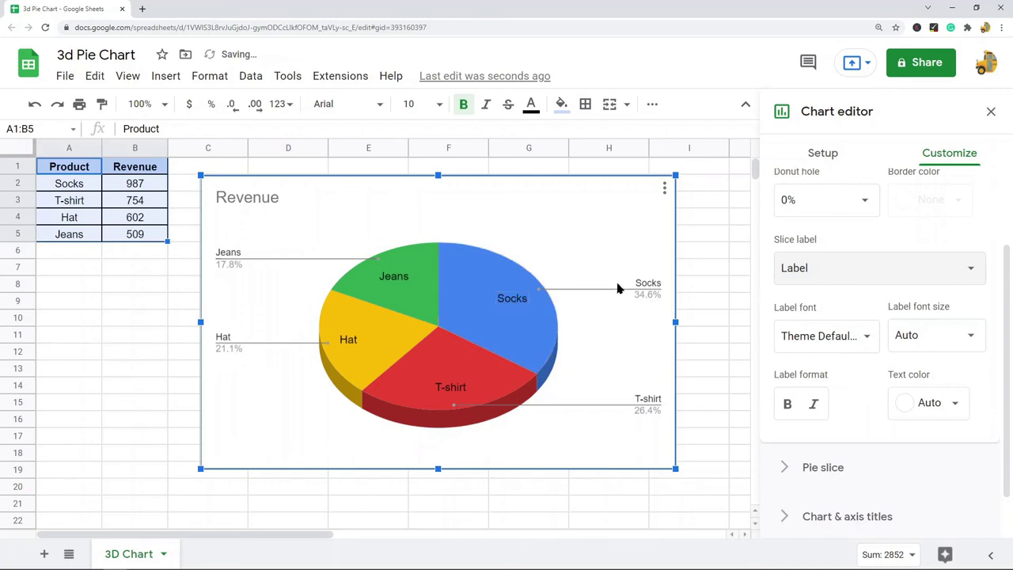
pyautogui.click(863, 275)
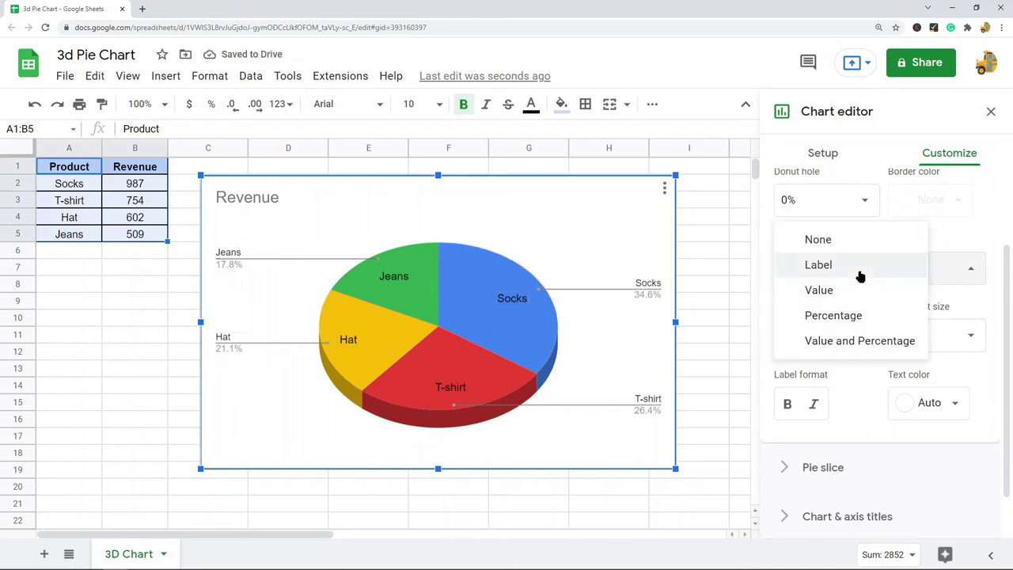
pyautogui.click(839, 290)
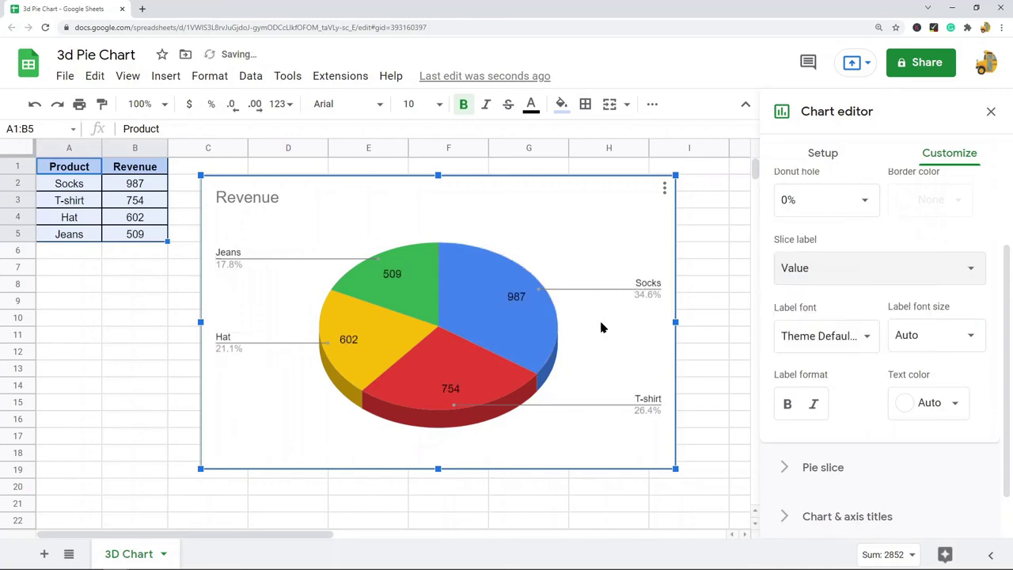
pyautogui.click(870, 269)
pyautogui.click(838, 290)
pyautogui.click(835, 269)
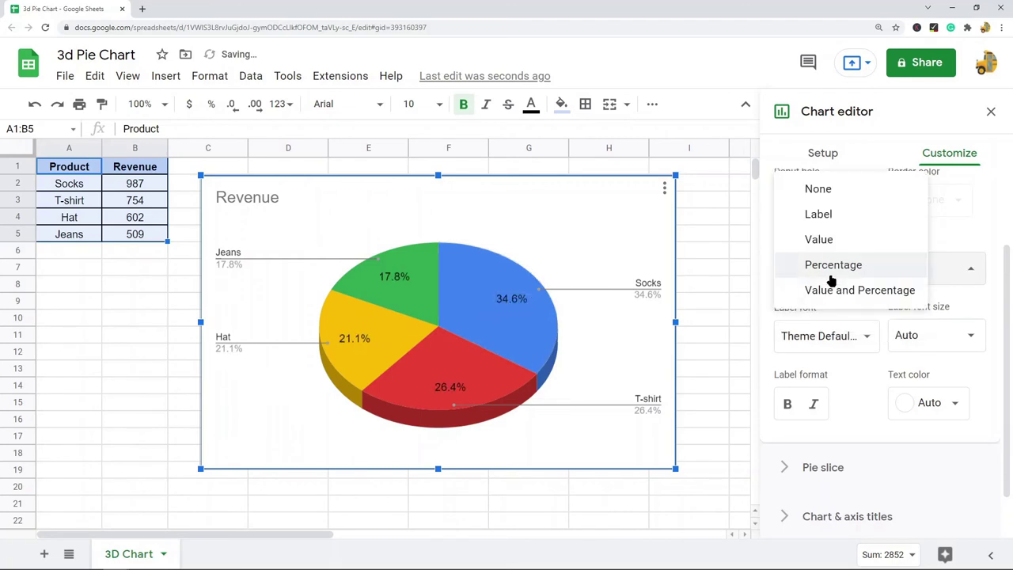
pyautogui.click(848, 289)
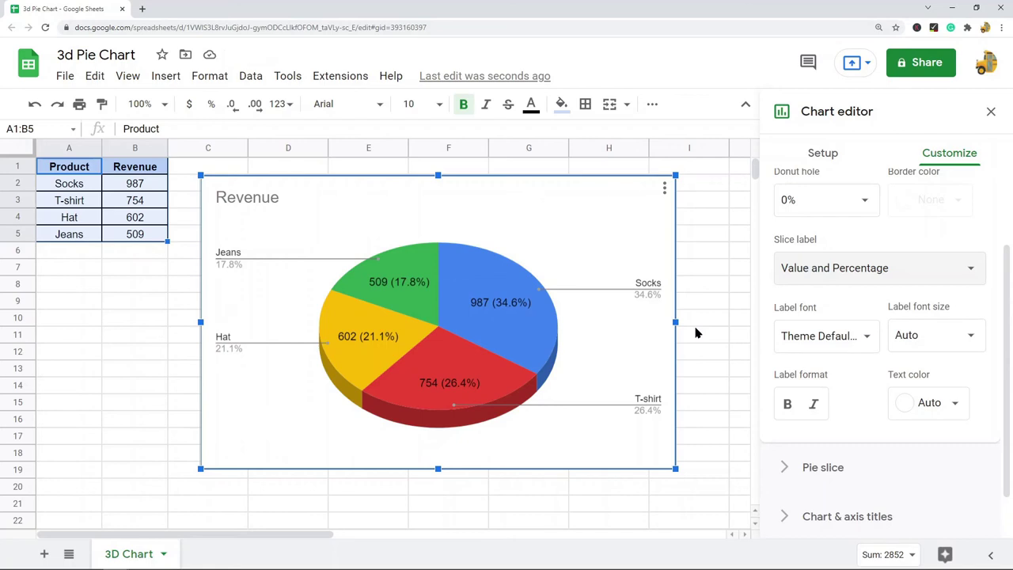
pyautogui.scroll(1, 862, 277)
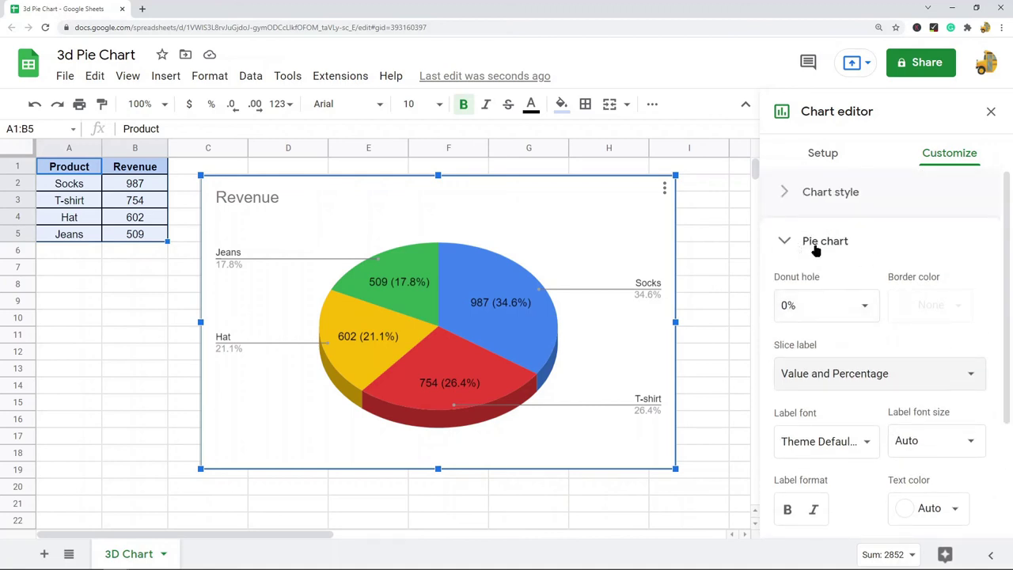
pyautogui.scroll(-1, 875, 261)
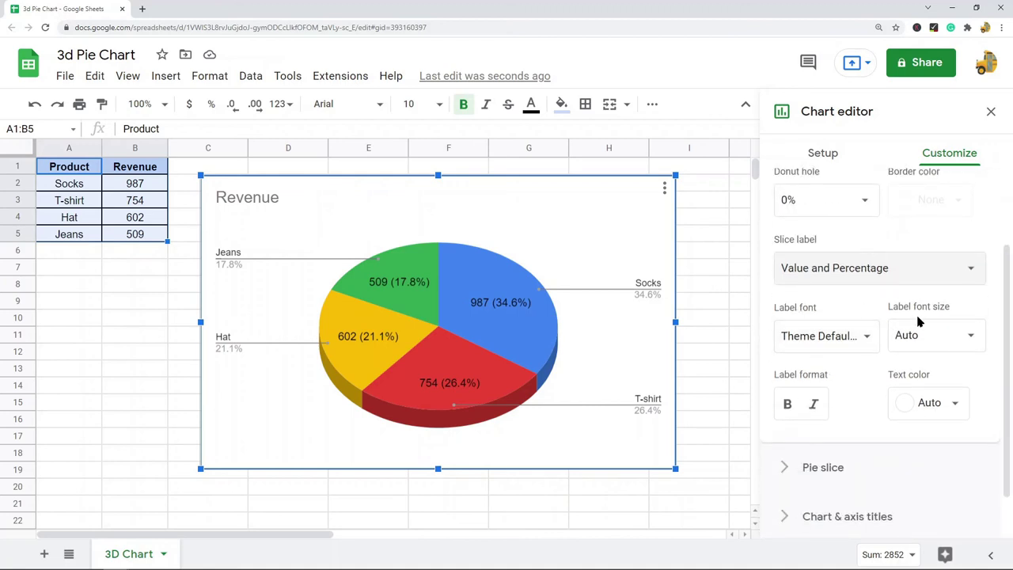
pyautogui.scroll(1, 871, 267)
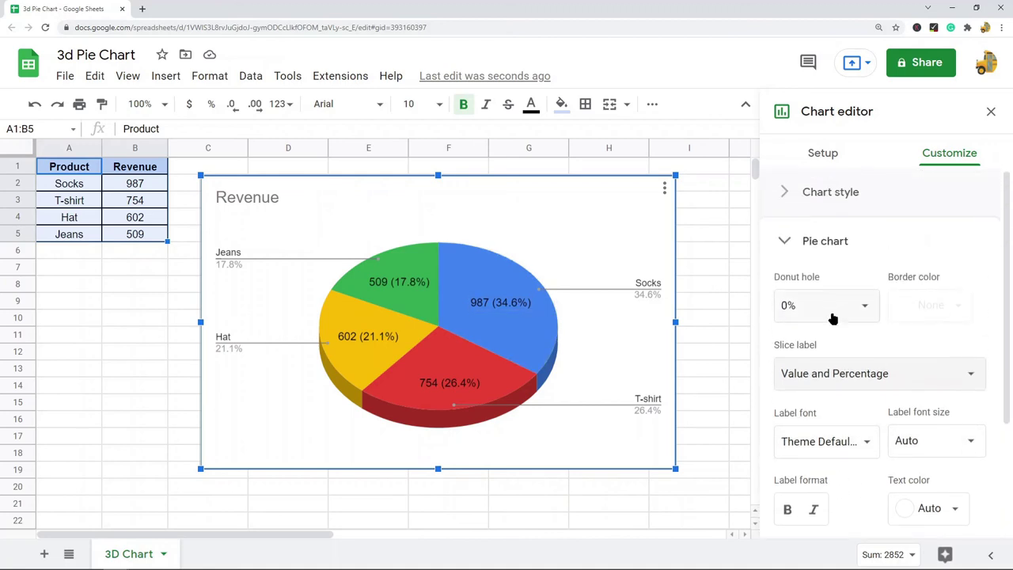
pyautogui.click(784, 242)
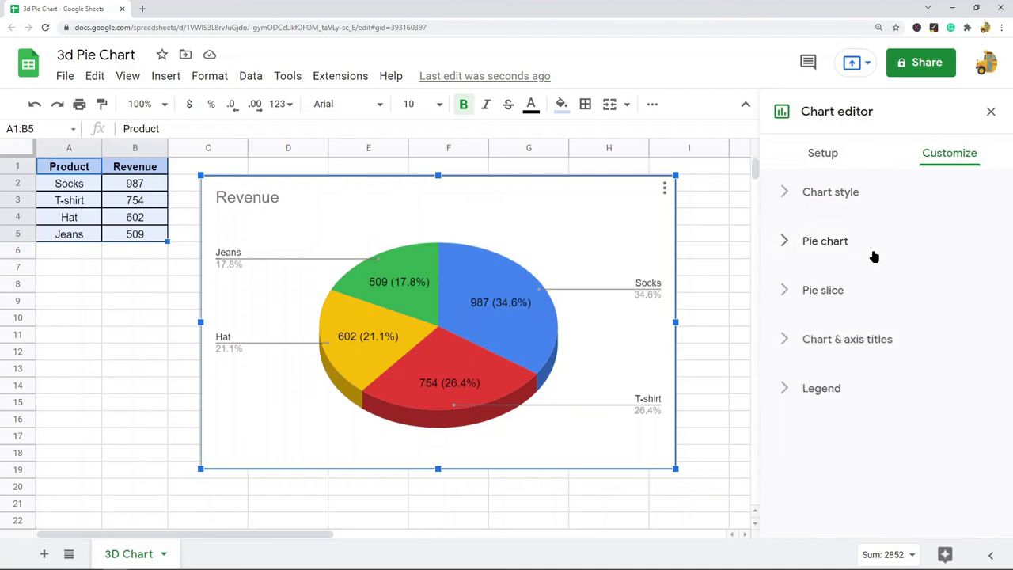
pyautogui.click(785, 292)
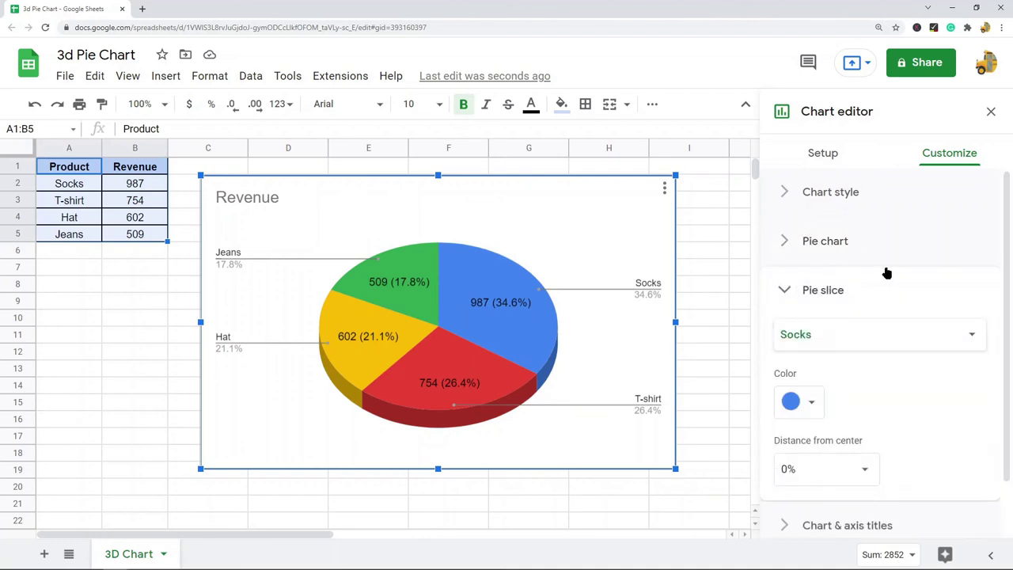
pyautogui.scroll(-1, 871, 308)
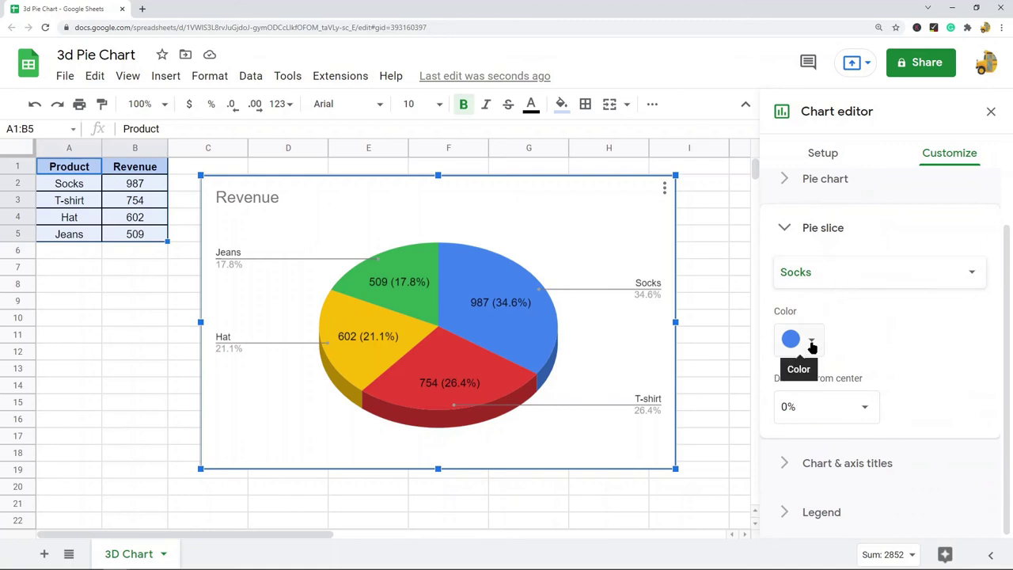
pyautogui.click(870, 408)
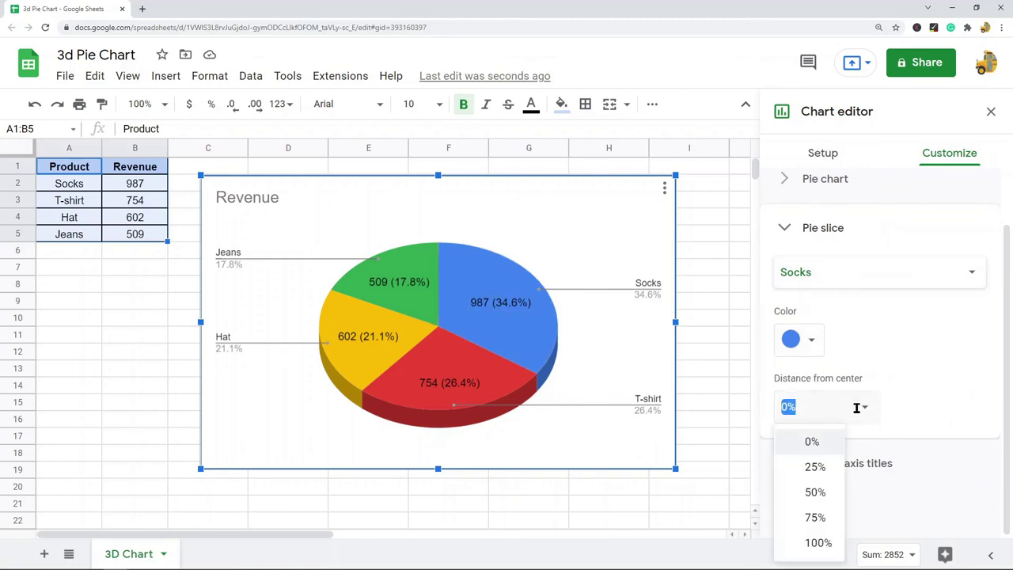
pyautogui.click(816, 492)
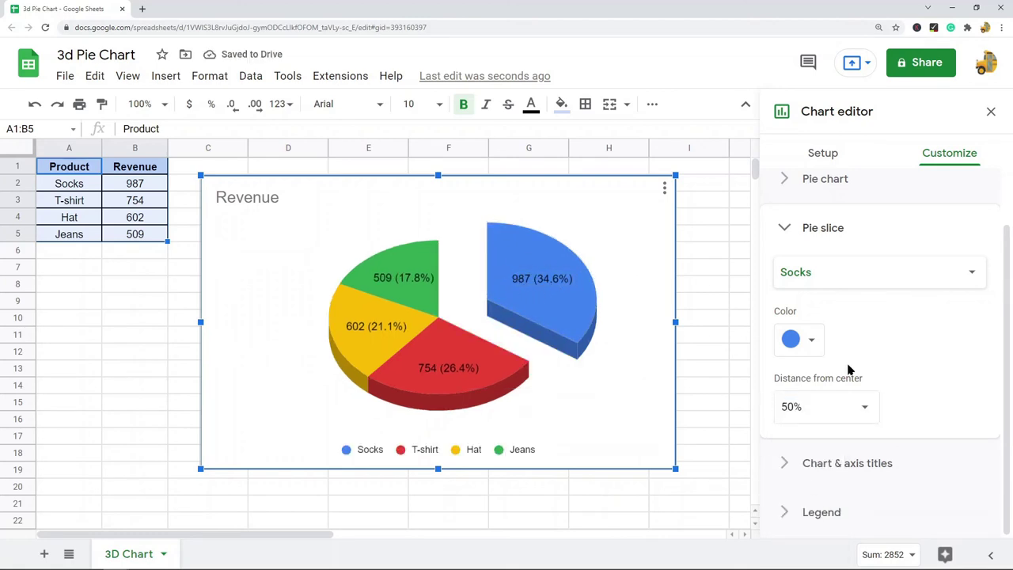
pyautogui.click(863, 409)
pyautogui.click(788, 441)
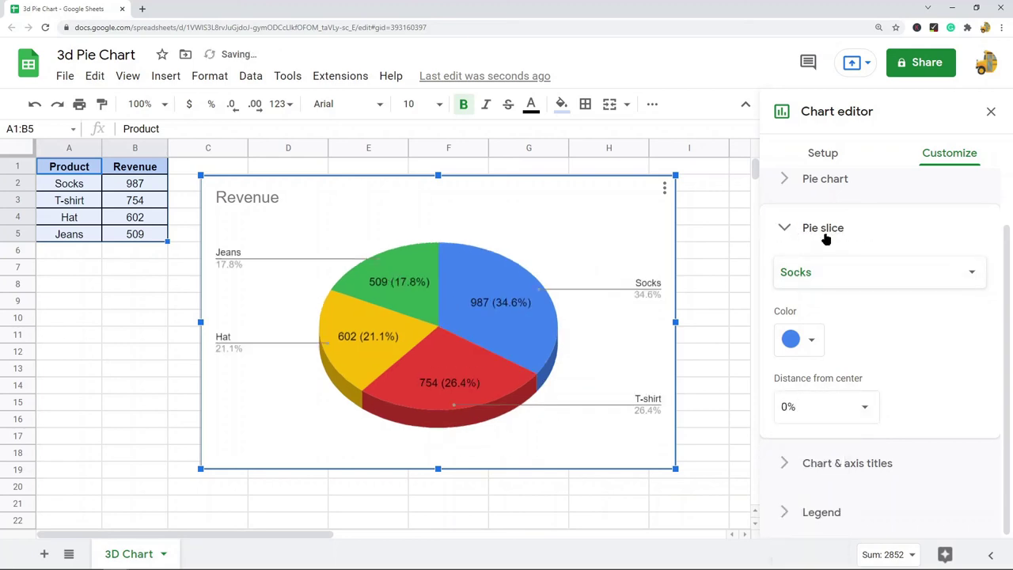
pyautogui.click(784, 228)
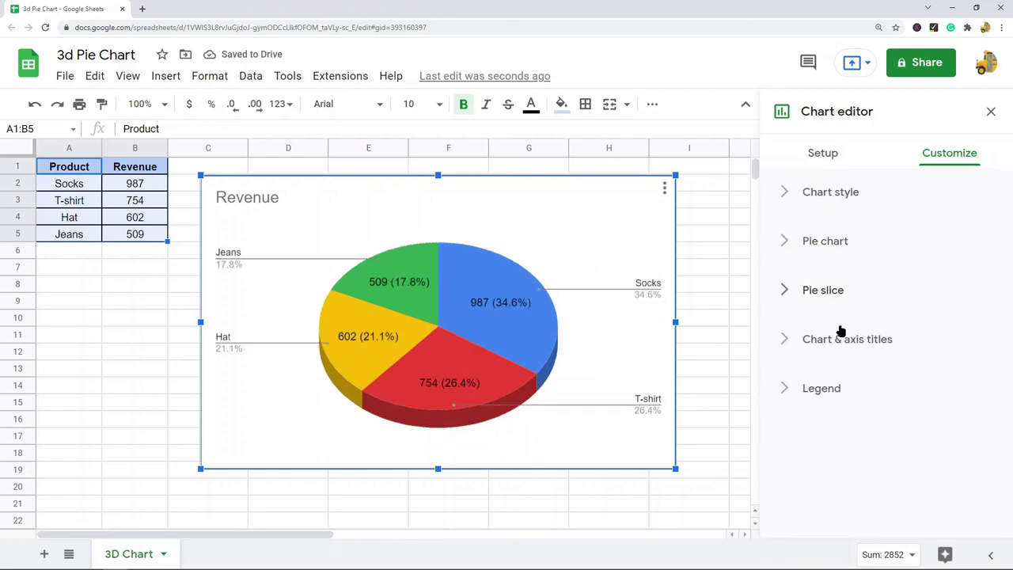
pyautogui.click(788, 341)
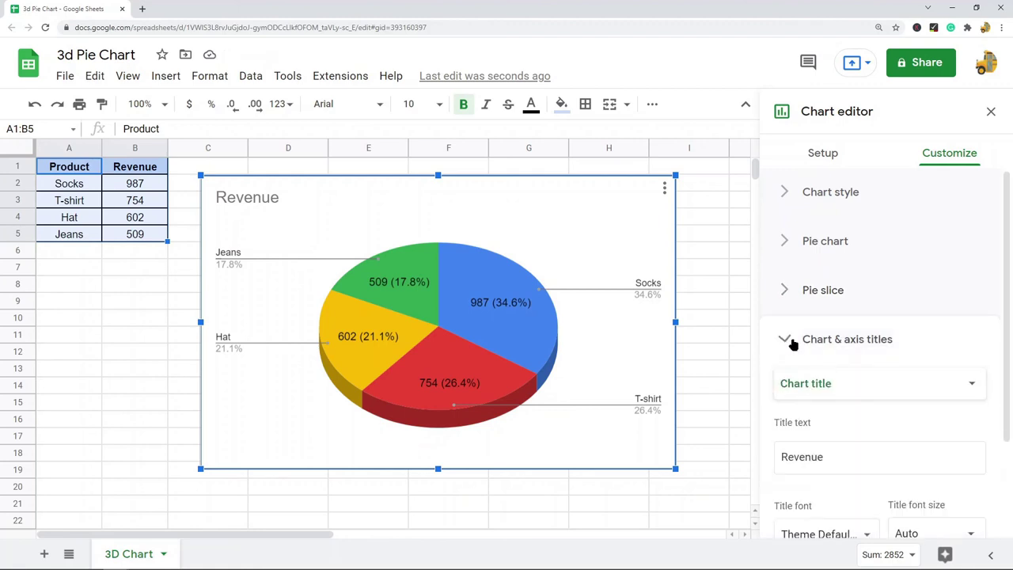
pyautogui.scroll(-1, 836, 398)
pyautogui.scroll(-1, 827, 269)
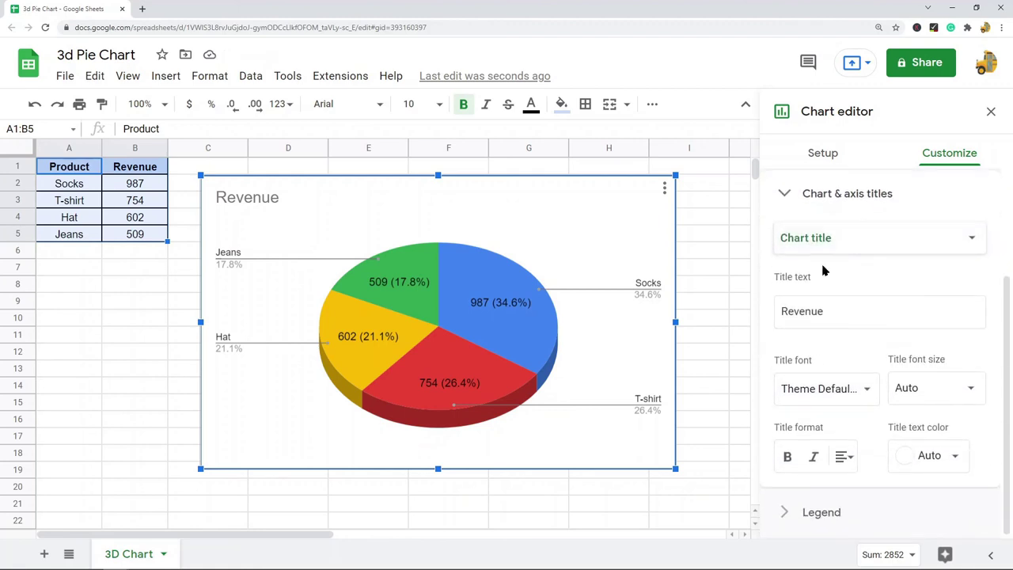
pyautogui.doubleClick(853, 312)
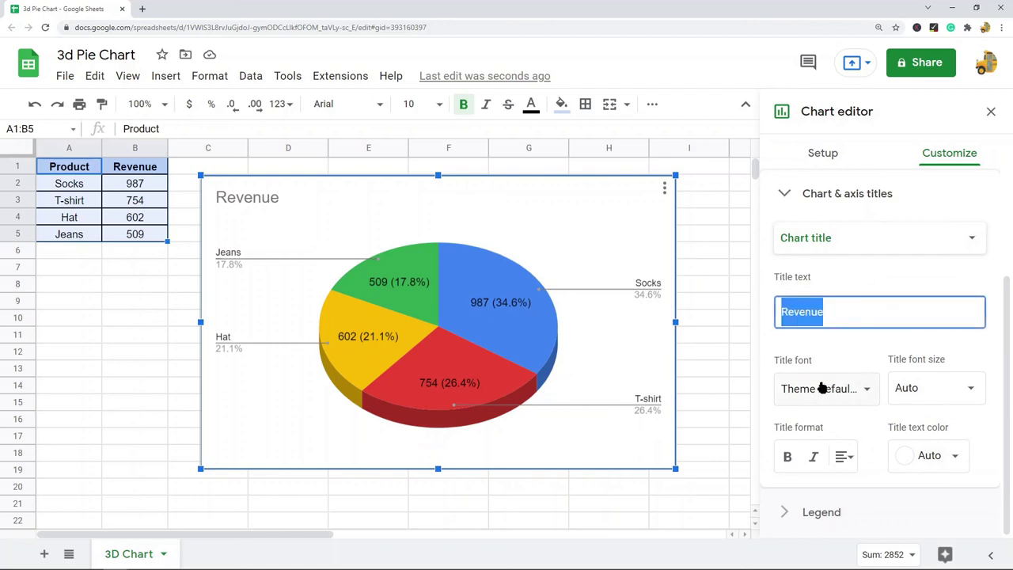
pyautogui.click(784, 195)
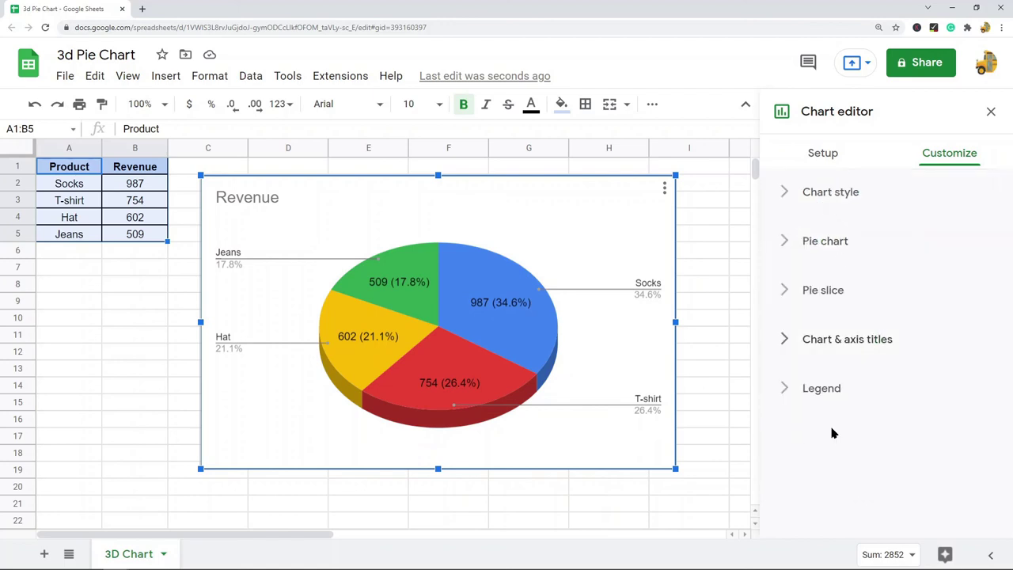
pyautogui.scroll(-2, 786, 349)
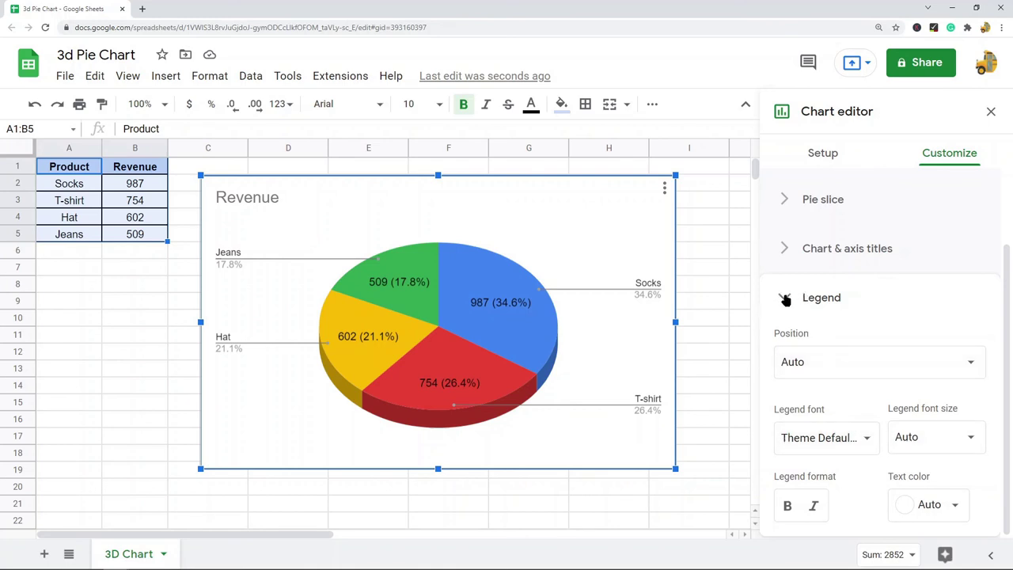
pyautogui.click(785, 298)
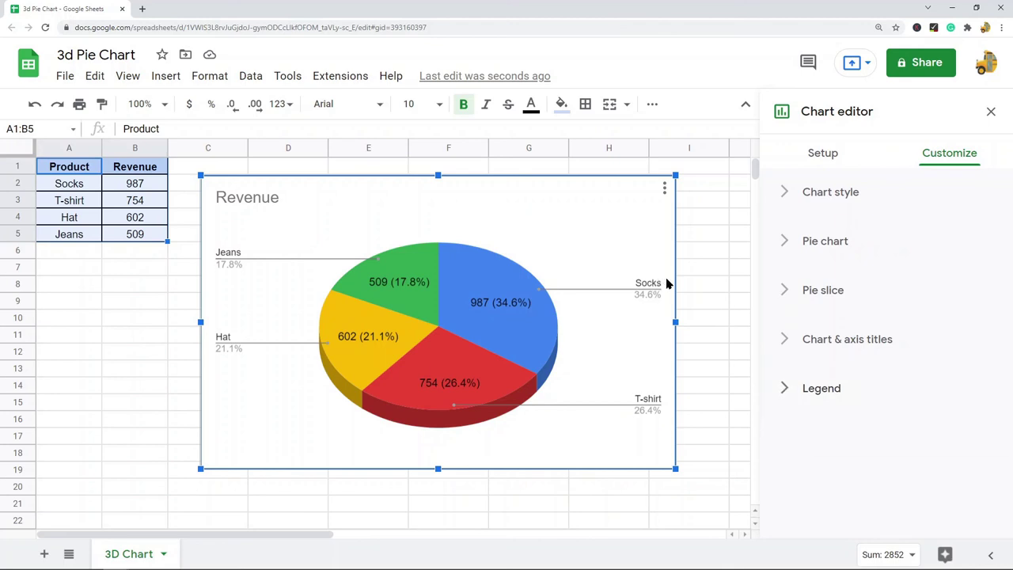